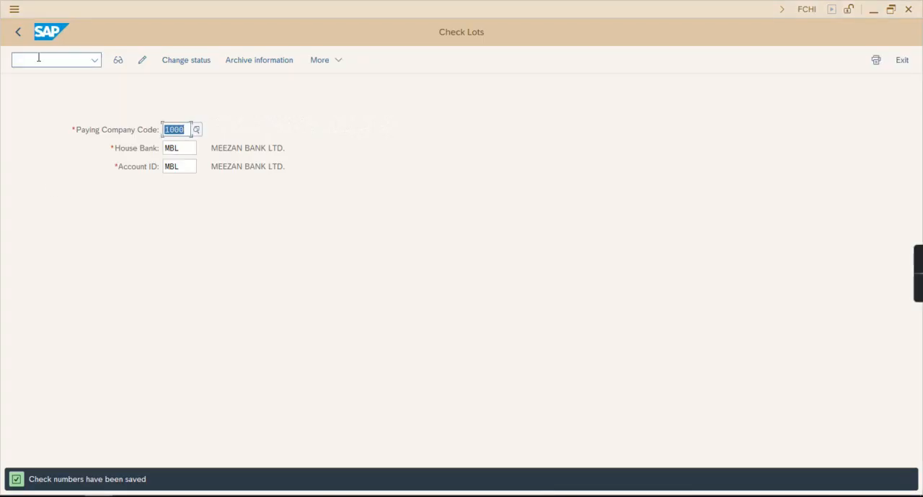
Leave the current check lots screen and open transaction FCHI
click(18, 32)
click(61, 59)
text(fch)
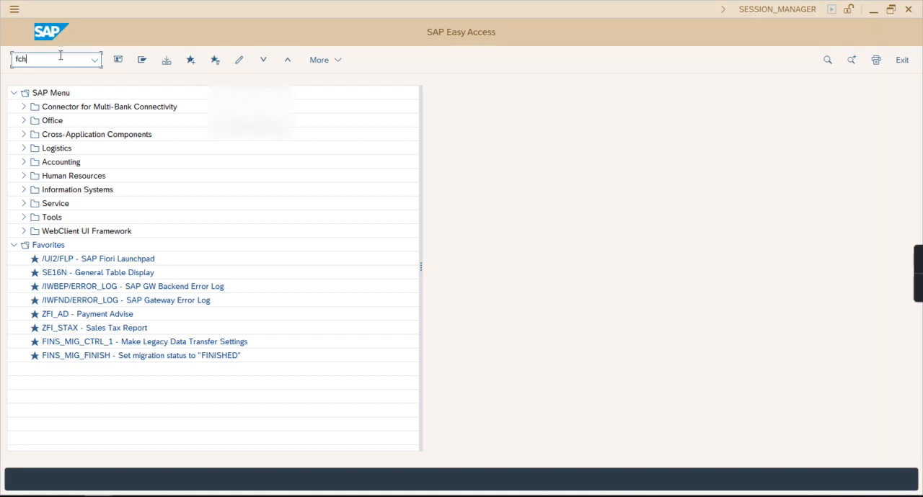
text(i)
key(Return)
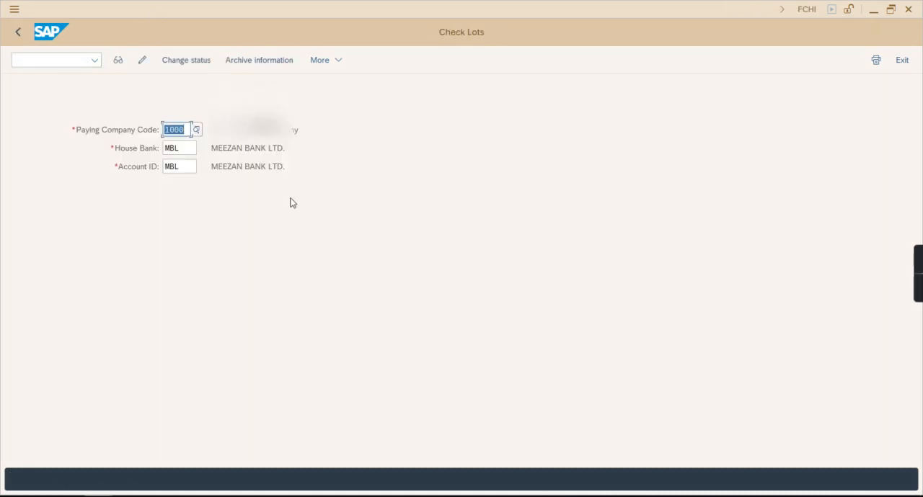
Choose MBL as the house bank and MBL as the account ID for the check lots
click(193, 148)
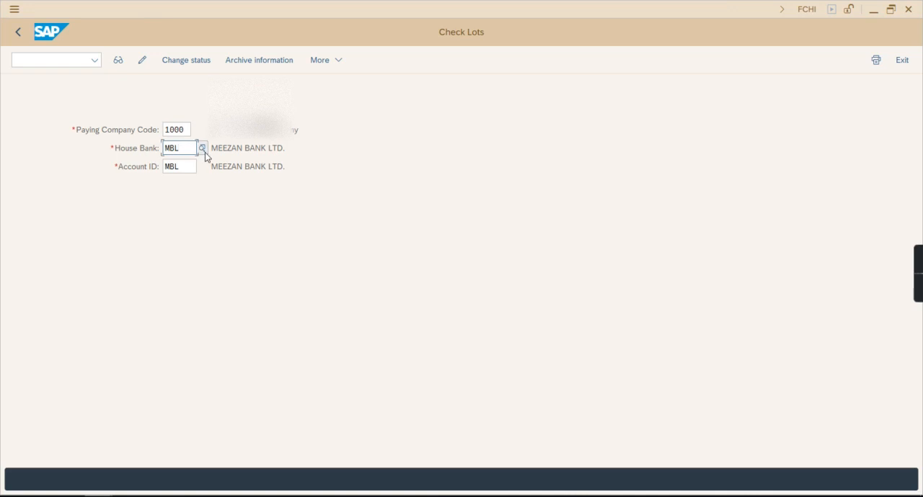
click(203, 149)
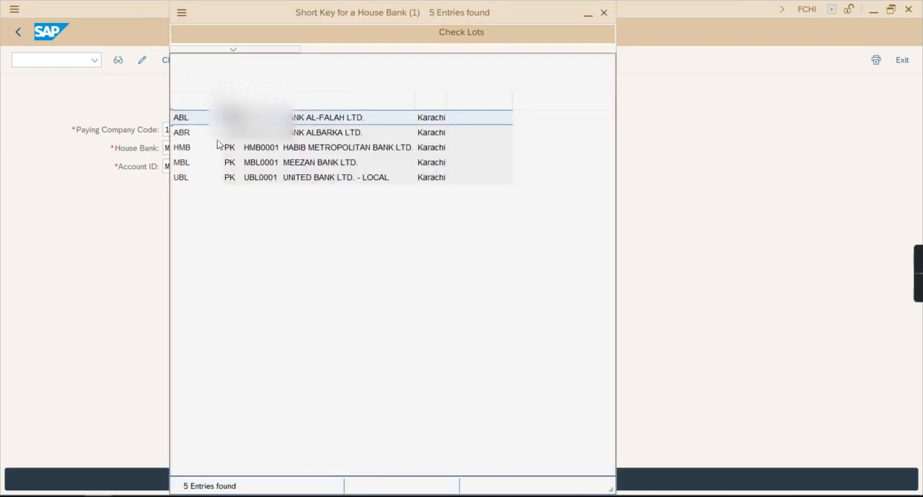
click(208, 170)
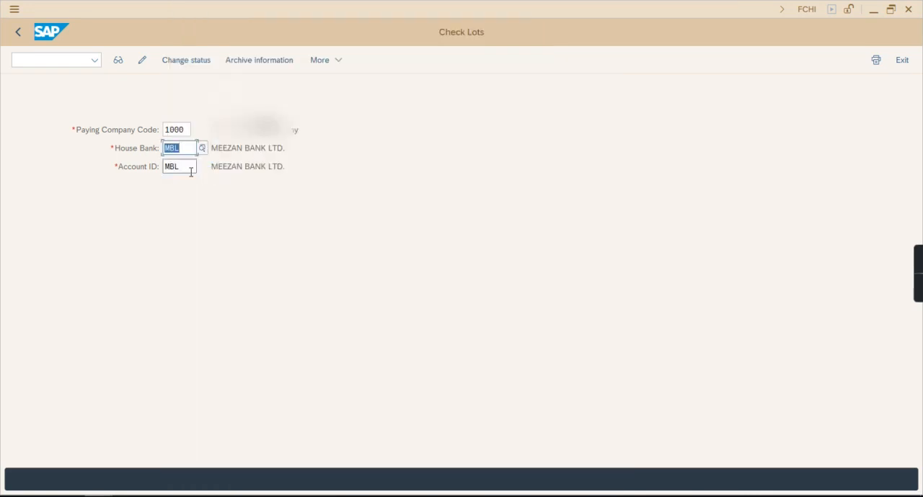
click(203, 166)
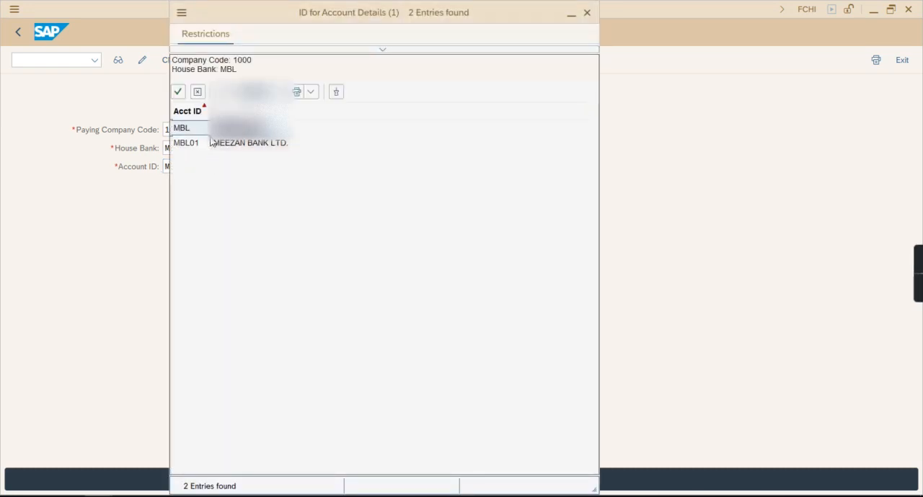
click(193, 133)
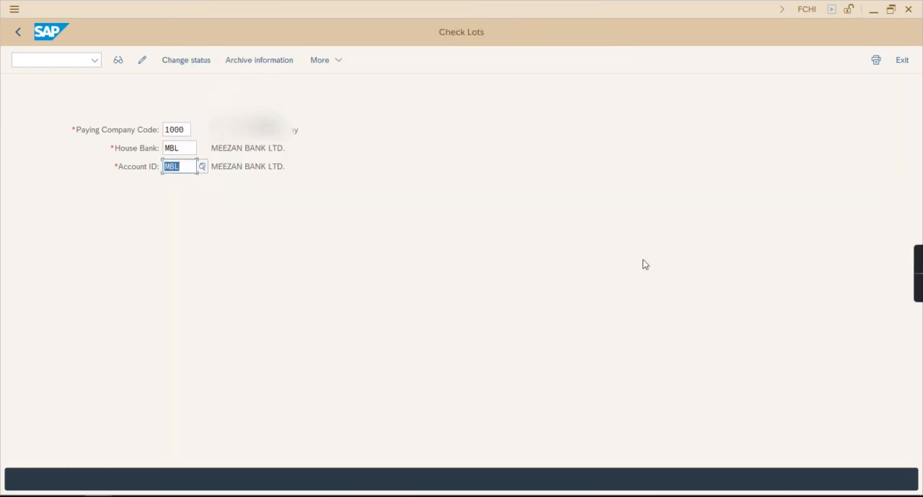
Display the check lots of the selected bank account and switch them to maintenance mode
click(118, 62)
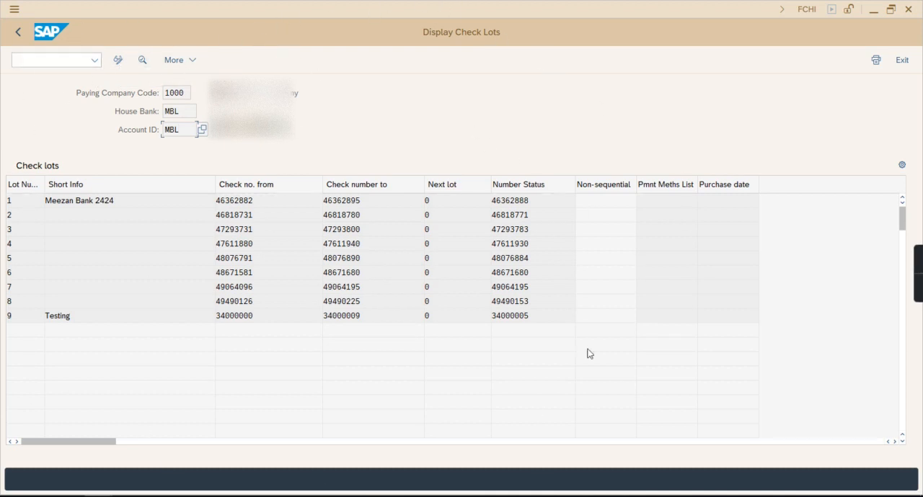
click(118, 62)
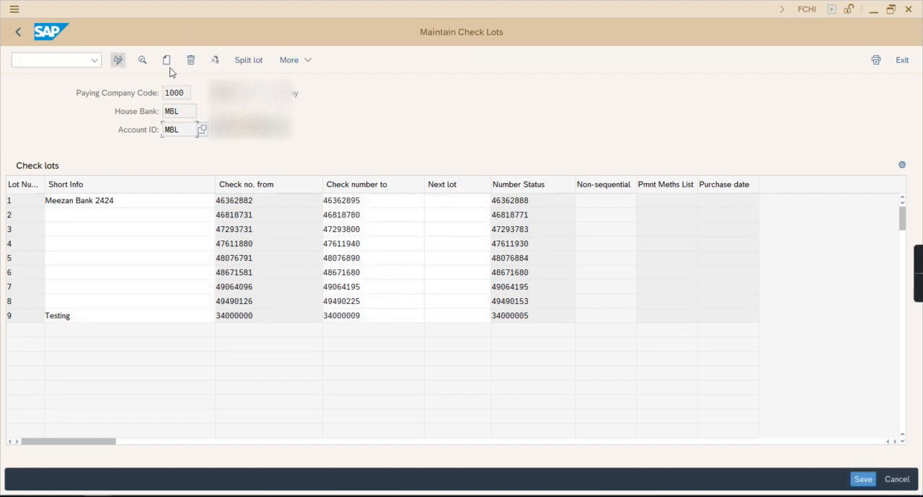
click(119, 61)
click(119, 62)
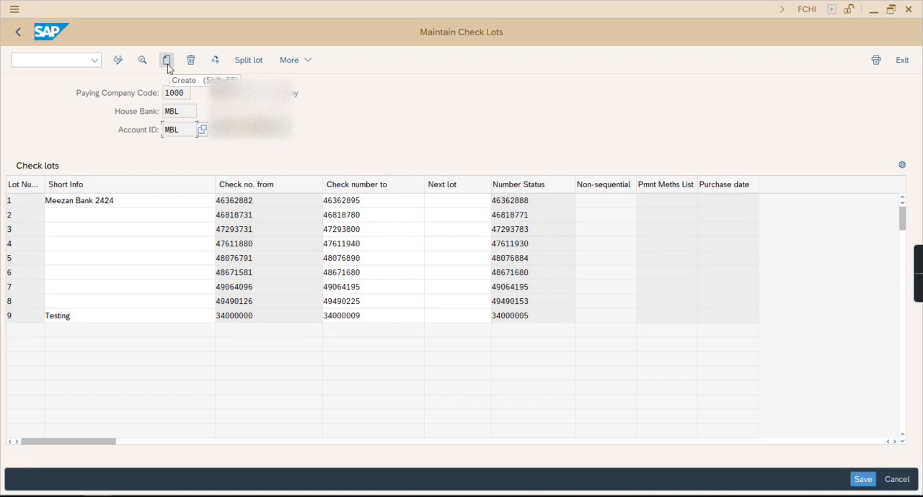
Start a new check lot with lot number 10 and check numbers from 10000000 to 10000999
click(167, 62)
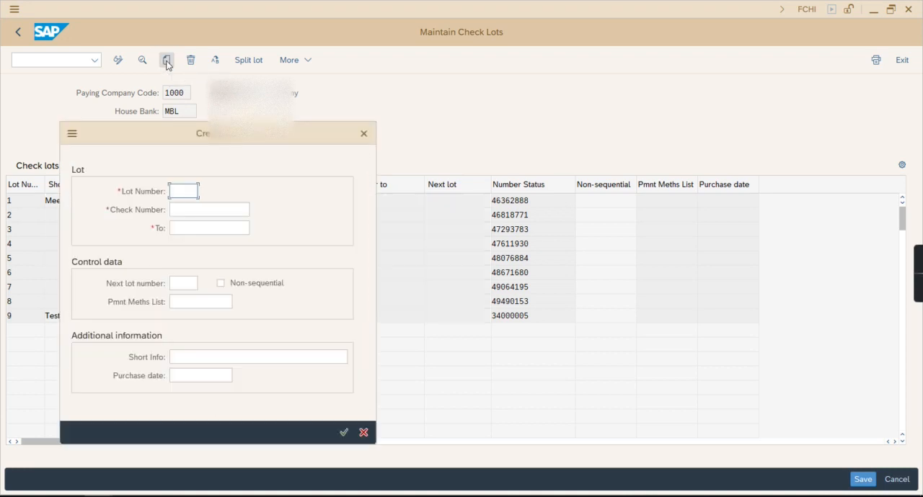
drag(171, 137, 385, 119)
text(10)
key(Tab)
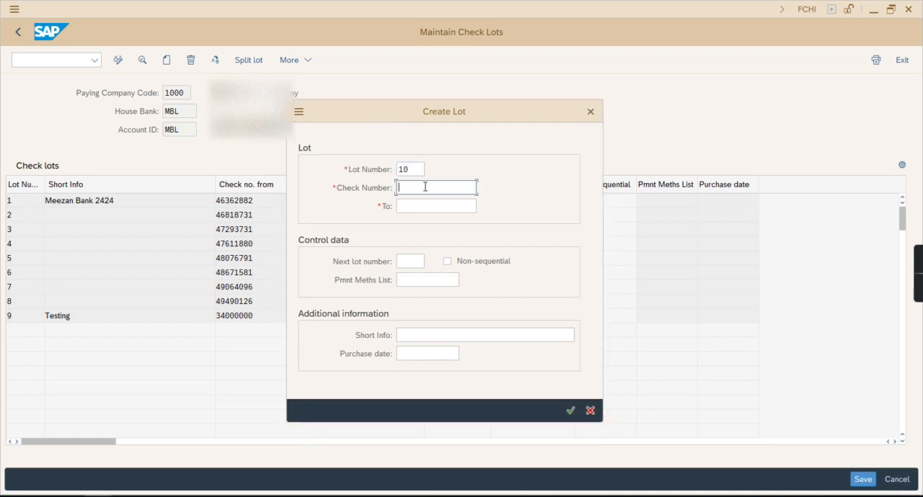
click(440, 205)
drag(417, 189, 442, 188)
click(427, 207)
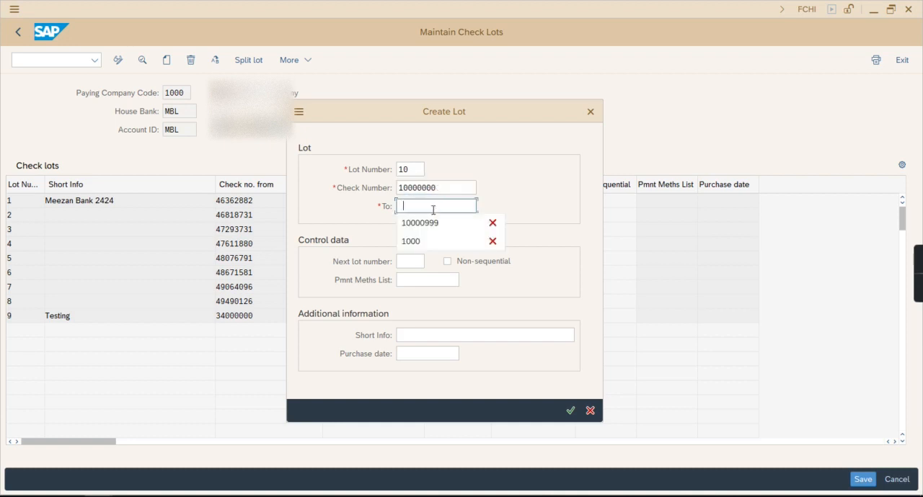
click(446, 223)
mouse_move(421, 207)
mouse_down()
mouse_move(452, 208)
mouse_move(424, 208)
mouse_up()
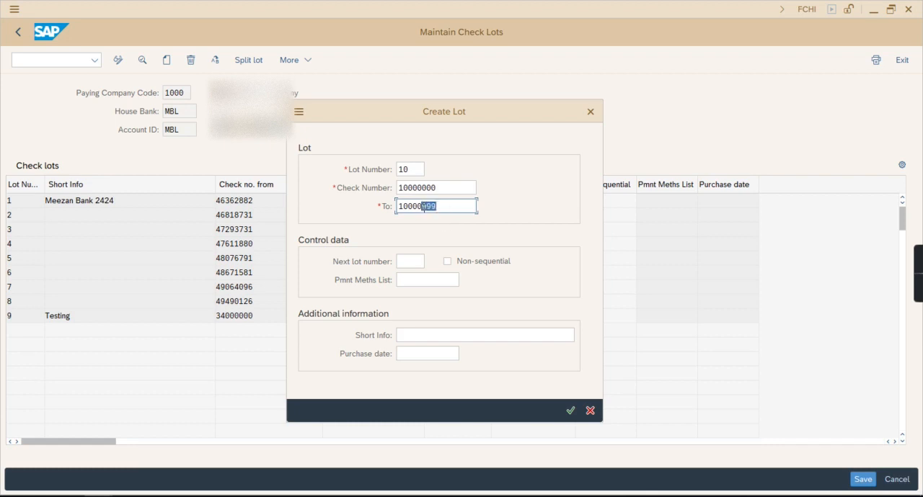
Enter "Simple Solution - Chq Lot" as the lot's short info and confirm its creation
click(406, 263)
click(428, 334)
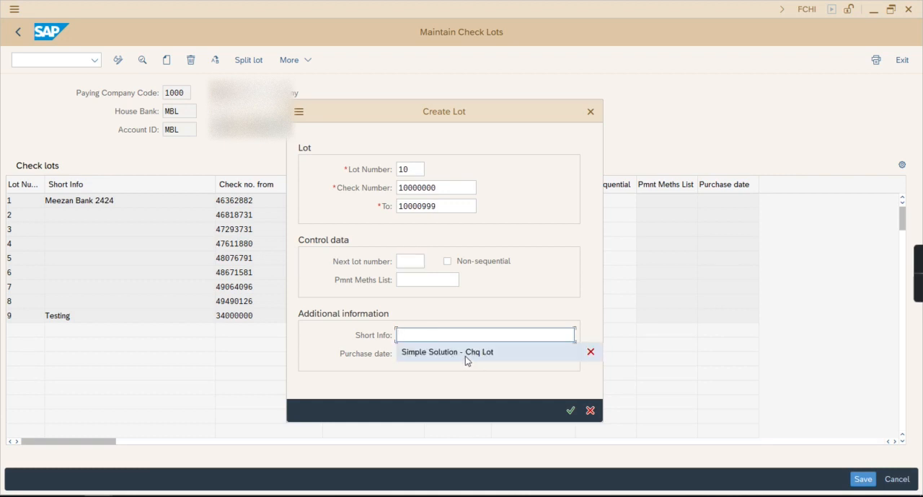
click(454, 352)
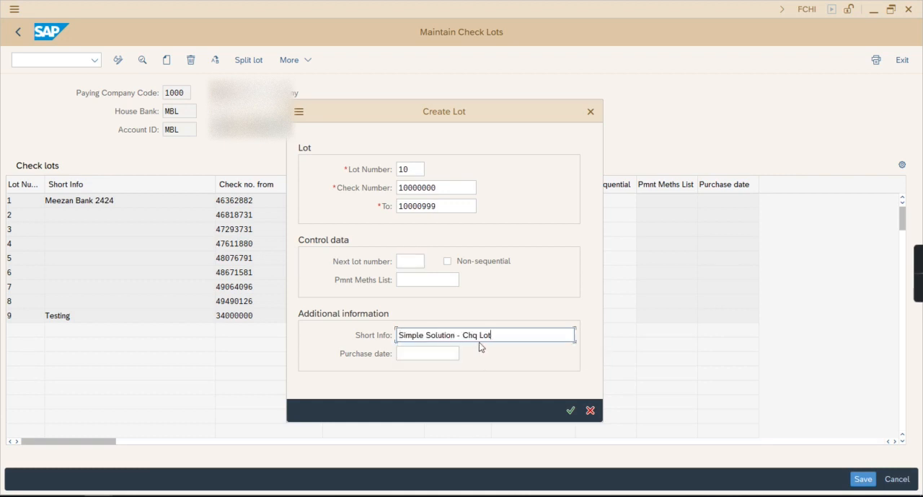
click(569, 410)
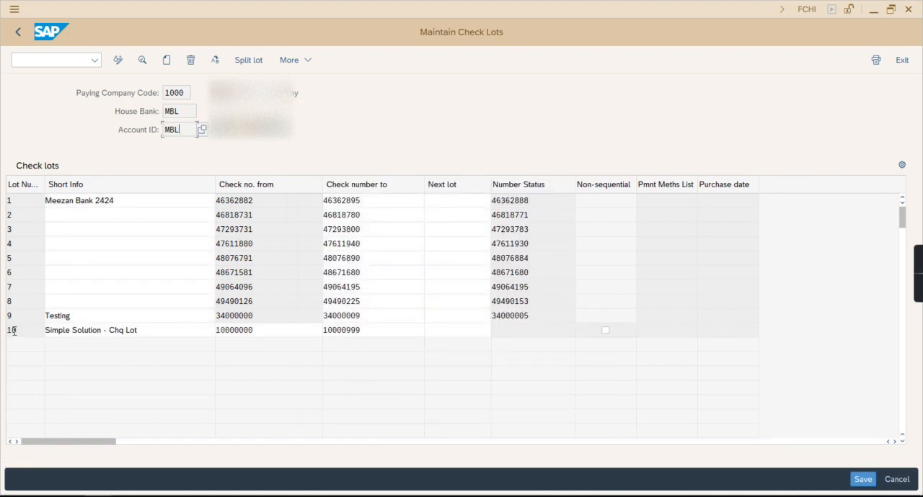
drag(337, 331, 117, 326)
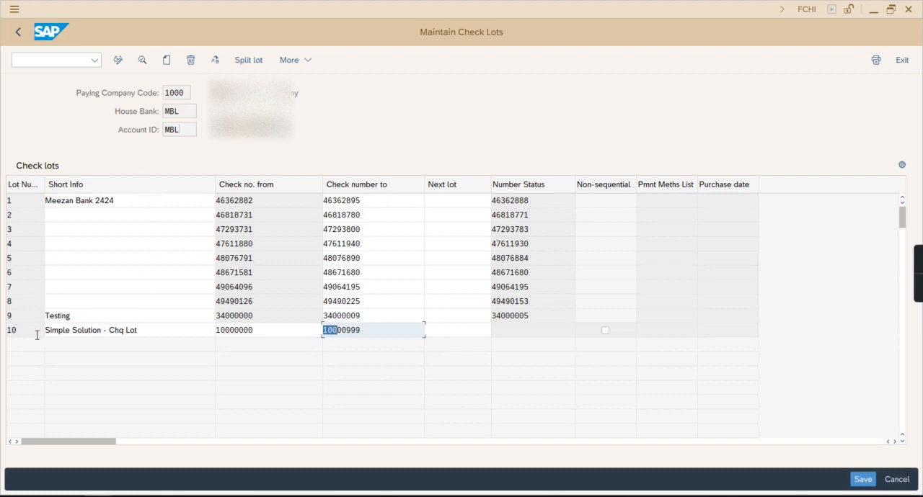
drag(365, 333, 171, 334)
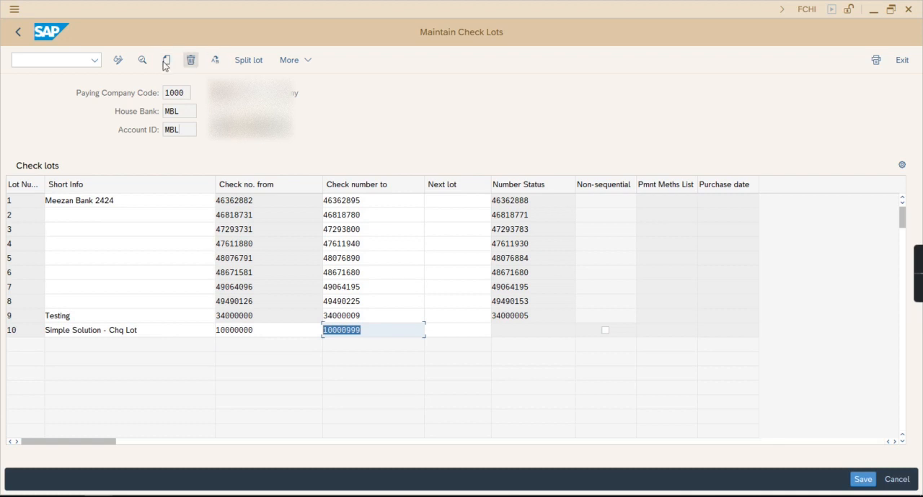
click(75, 332)
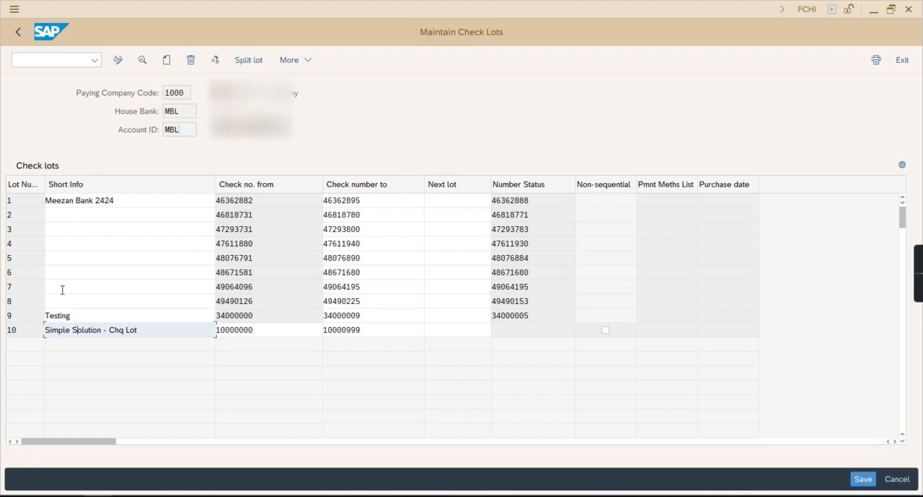
Split lot 10, with 11 as the next lot number and 10000500 as the check number
click(29, 332)
click(243, 62)
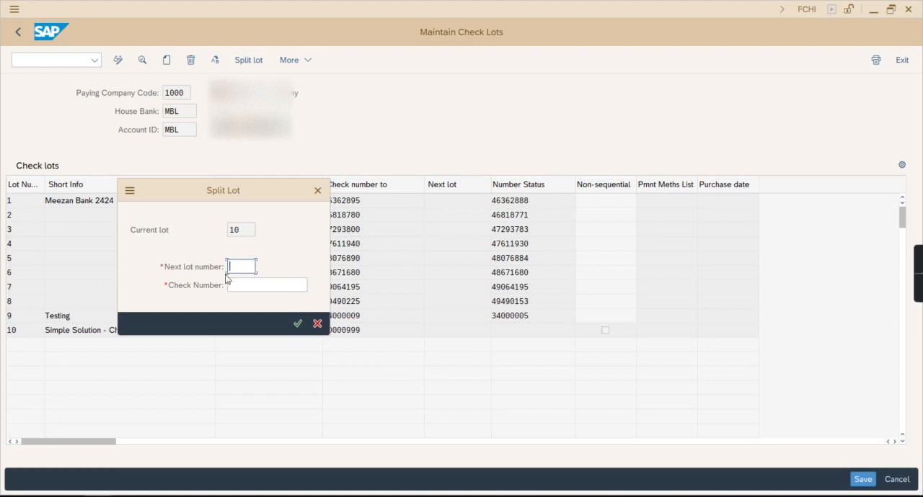
drag(230, 186, 417, 139)
text(11)
click(449, 237)
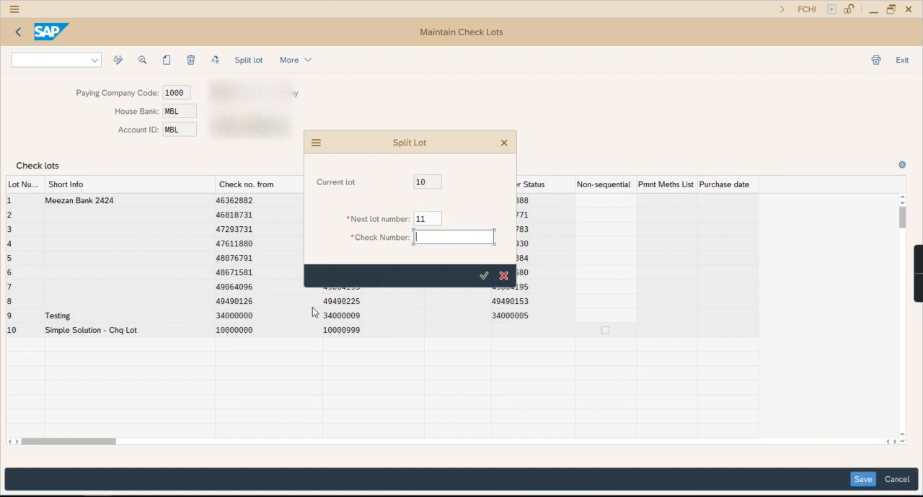
text(10000)
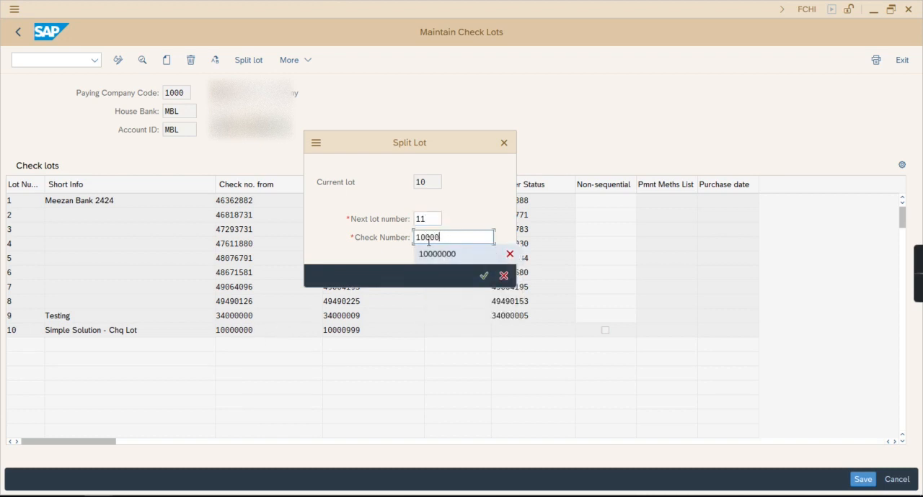
text(500)
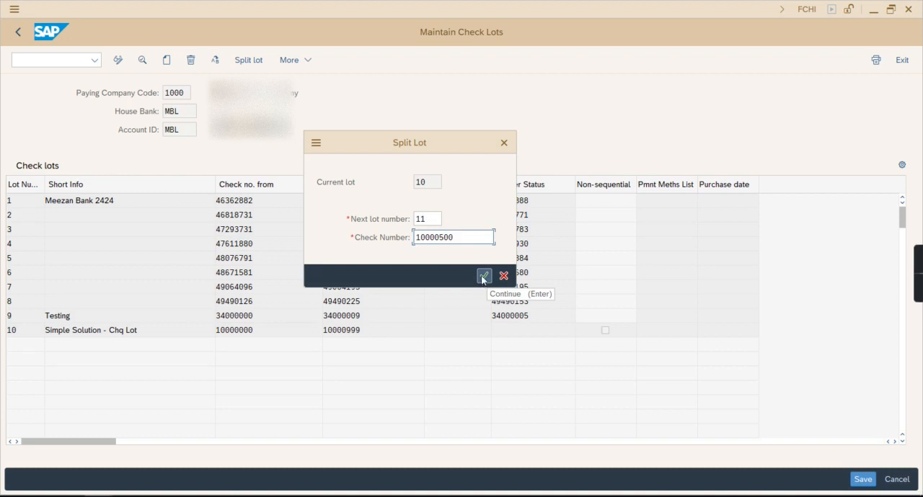
click(483, 279)
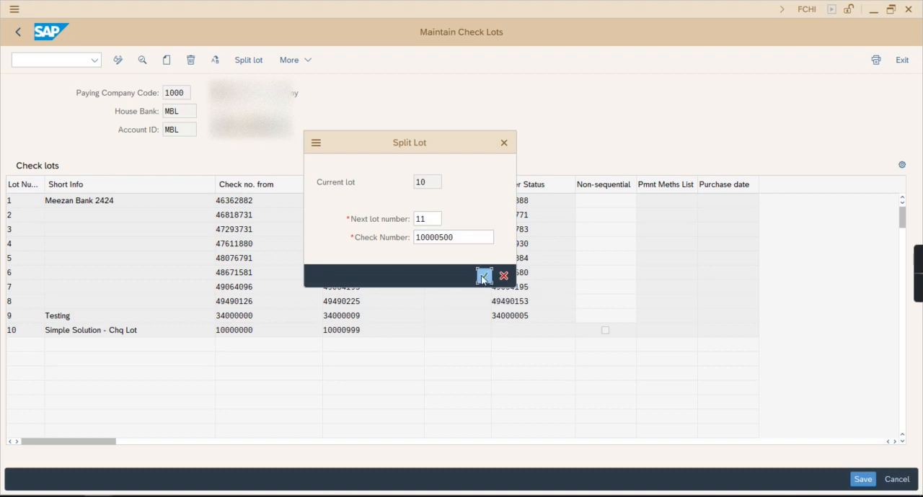
drag(383, 329, 216, 346)
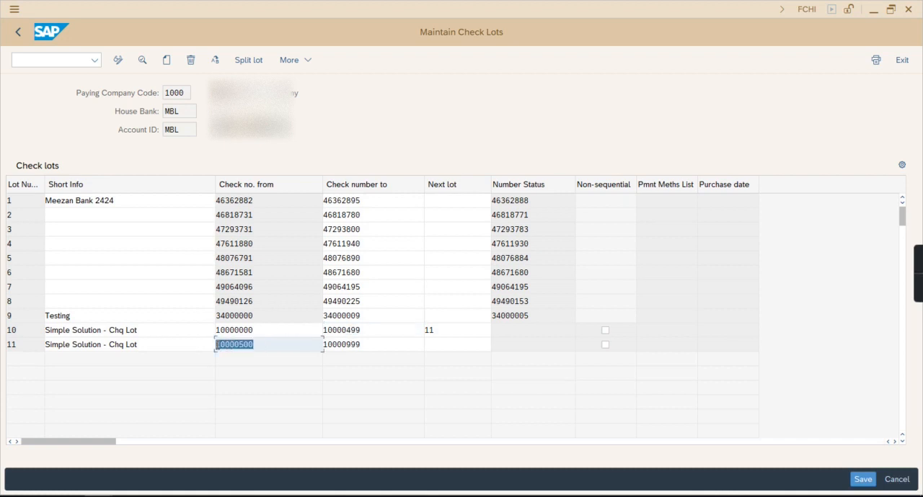
drag(366, 344, 277, 344)
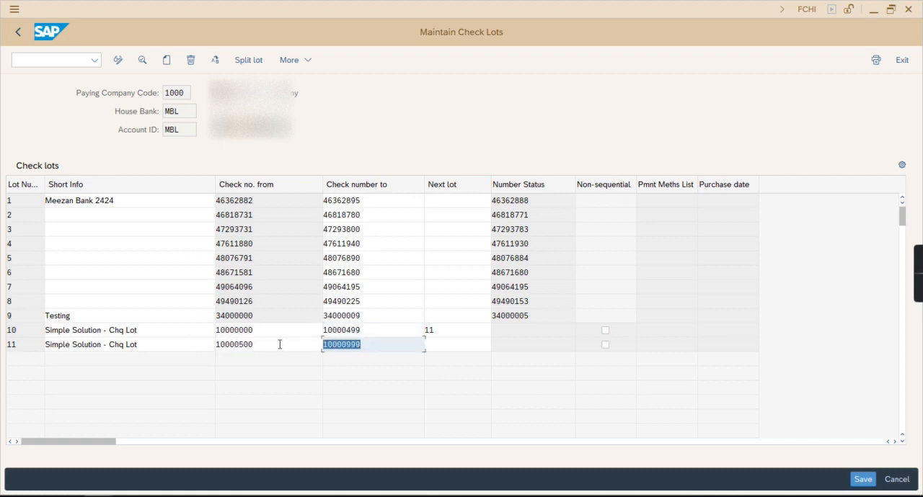
click(262, 343)
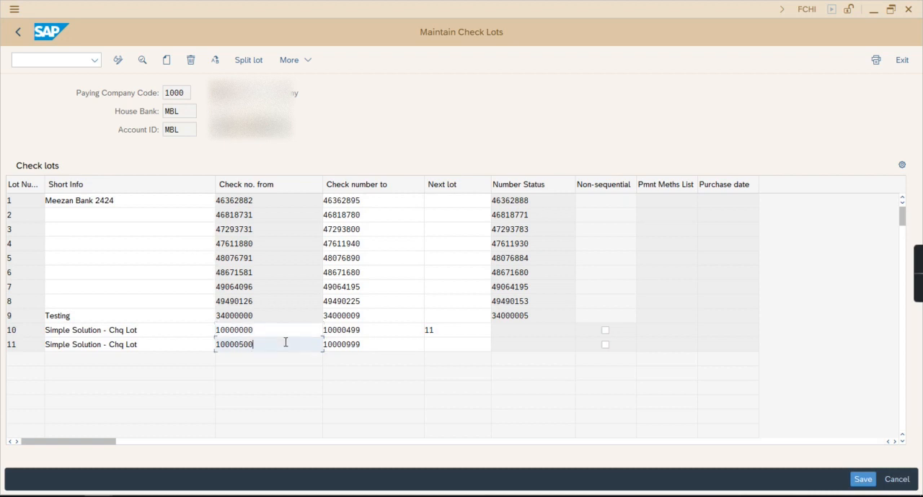
Split lot 10 again, with 12 as the next lot number and 10000300 as the check number
click(245, 61)
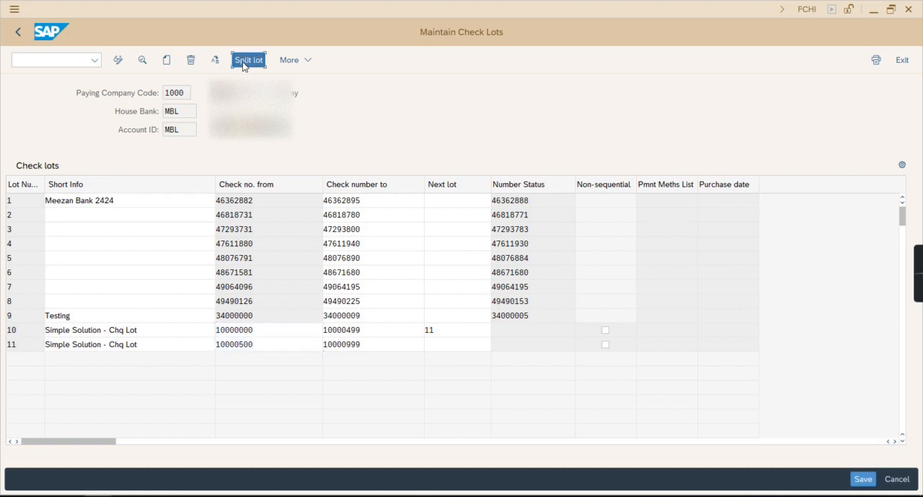
click(179, 333)
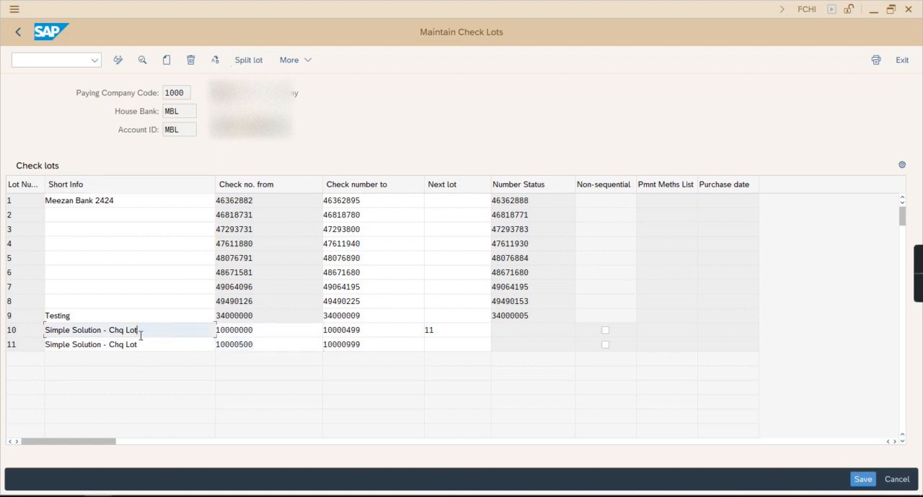
click(24, 336)
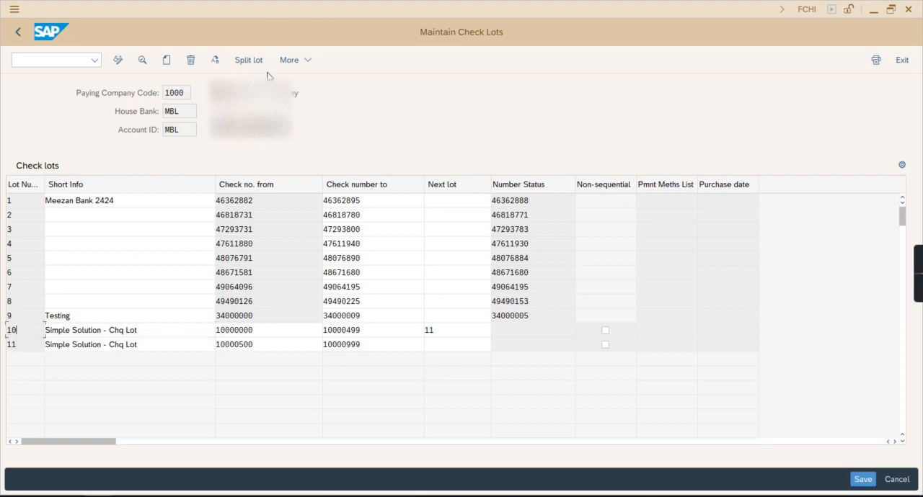
click(248, 61)
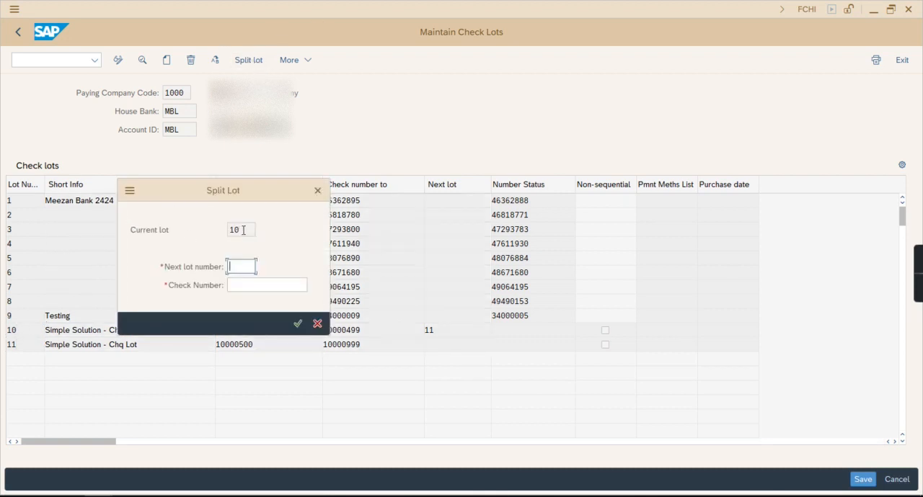
text(12)
click(266, 284)
drag(281, 186, 401, 136)
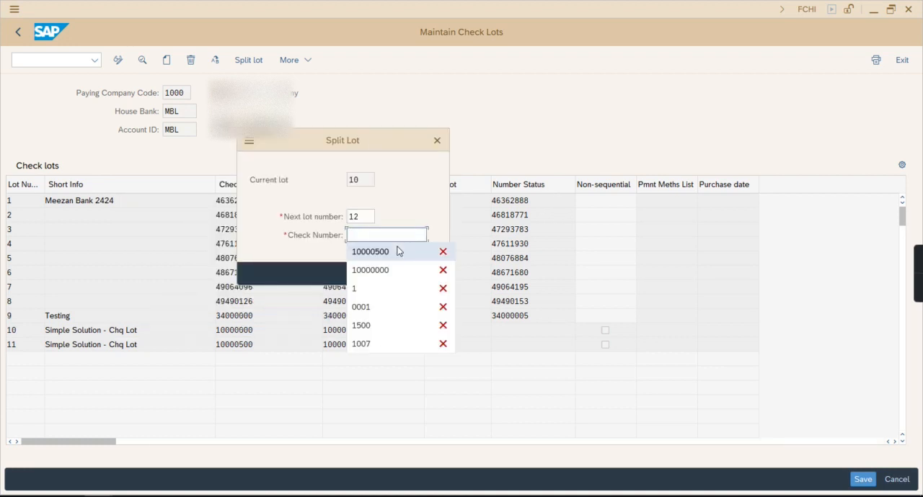
click(389, 253)
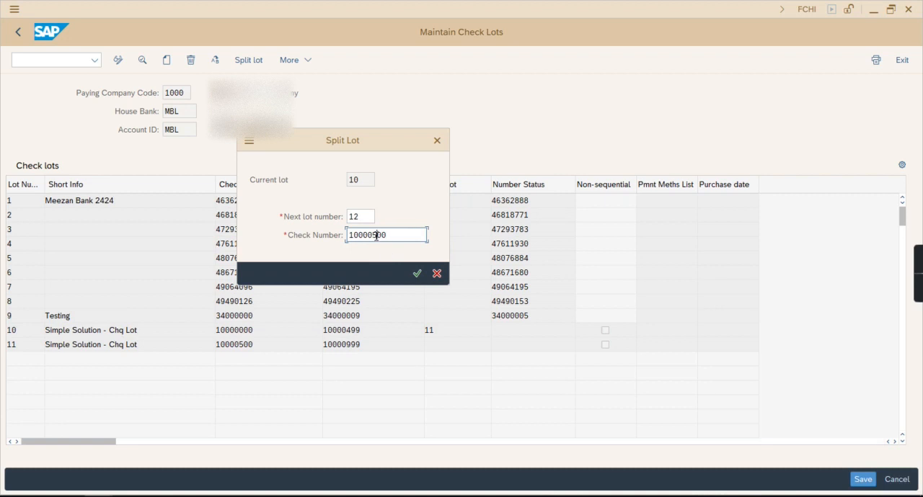
text(3)
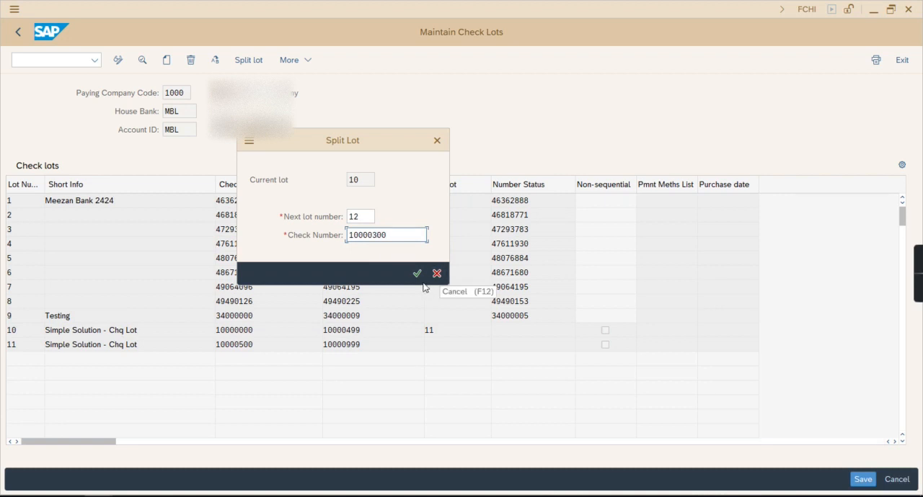
click(418, 274)
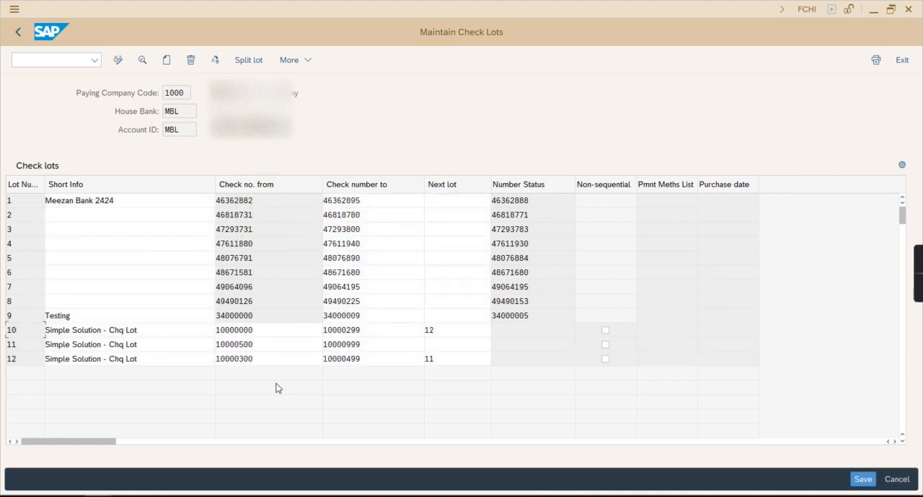
double_click(367, 334)
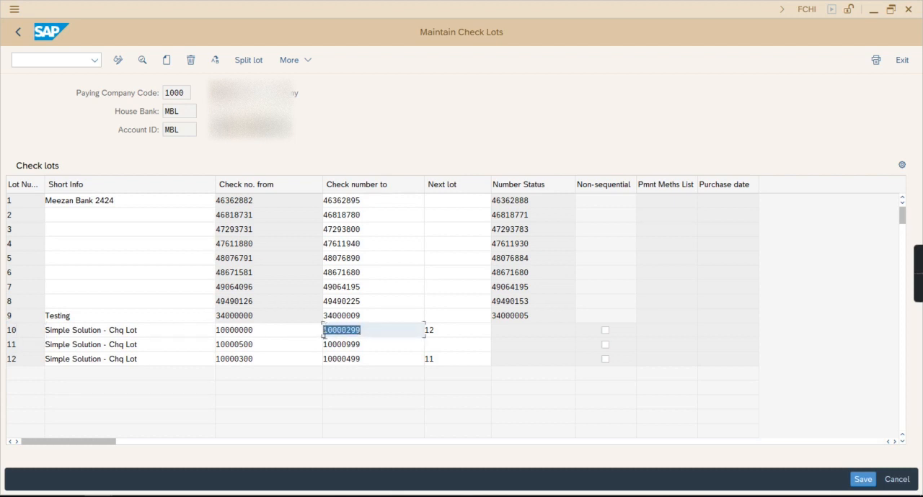
Save the split check lots and reopen the Meezan Bank lot list in display mode
double_click(355, 359)
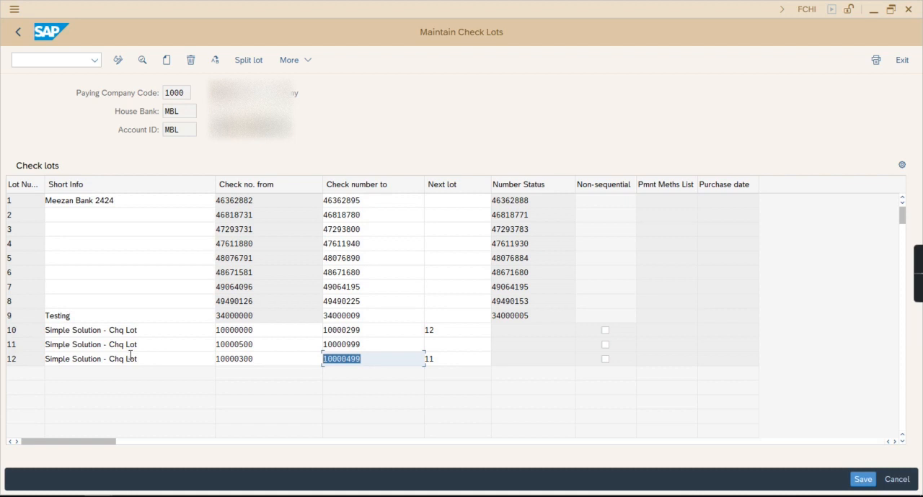
double_click(267, 357)
double_click(382, 360)
click(863, 479)
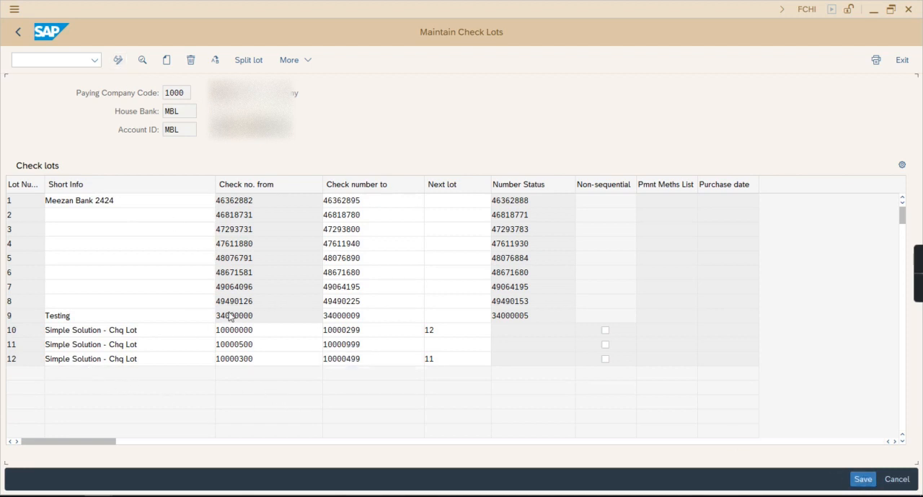
click(18, 32)
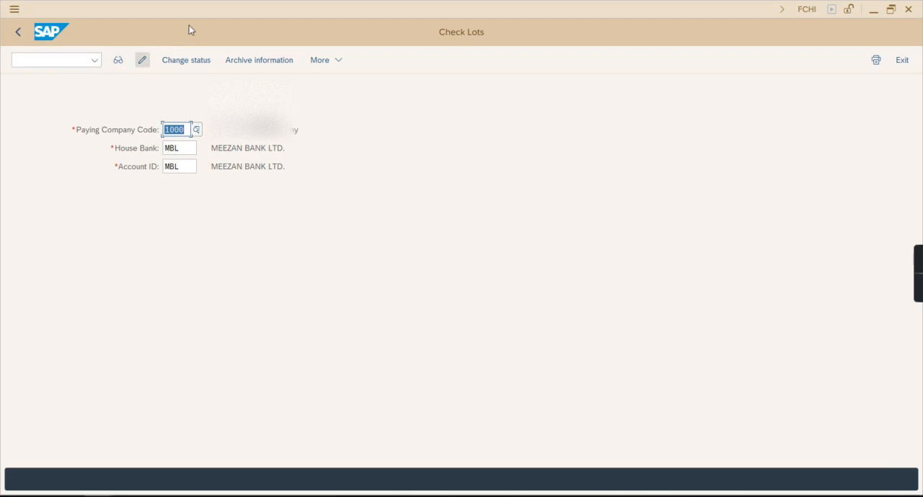
click(119, 63)
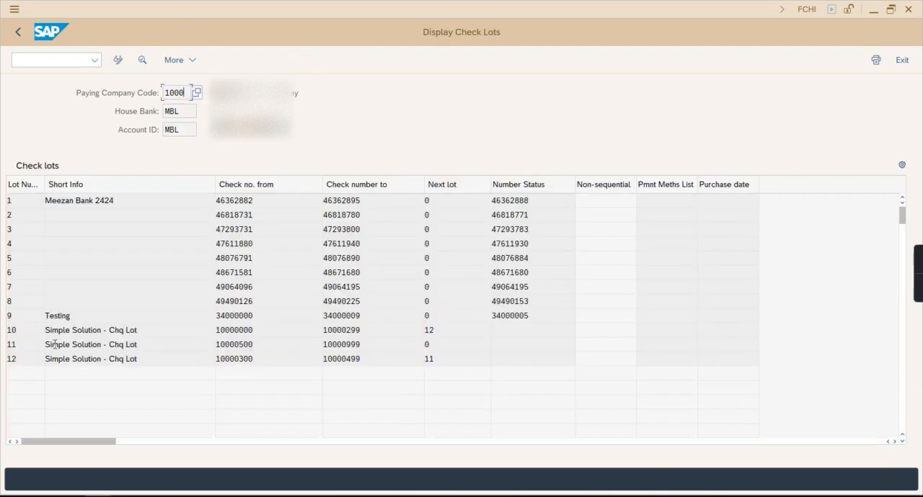
Switch to change mode, delete check lot 11, save, and reopen the lot list in display mode
click(118, 60)
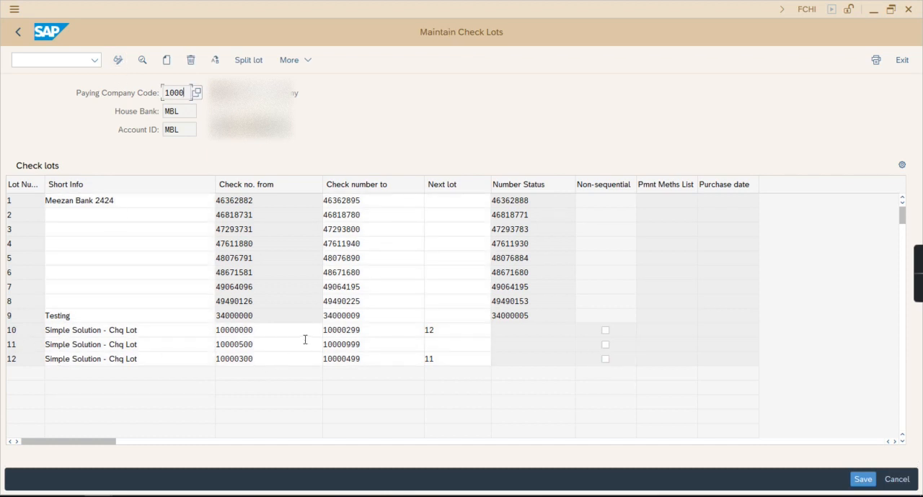
click(22, 345)
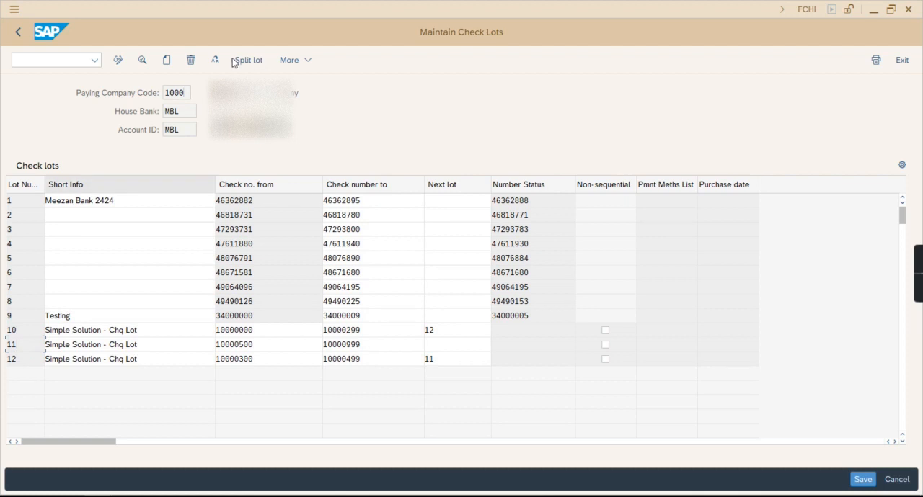
click(191, 62)
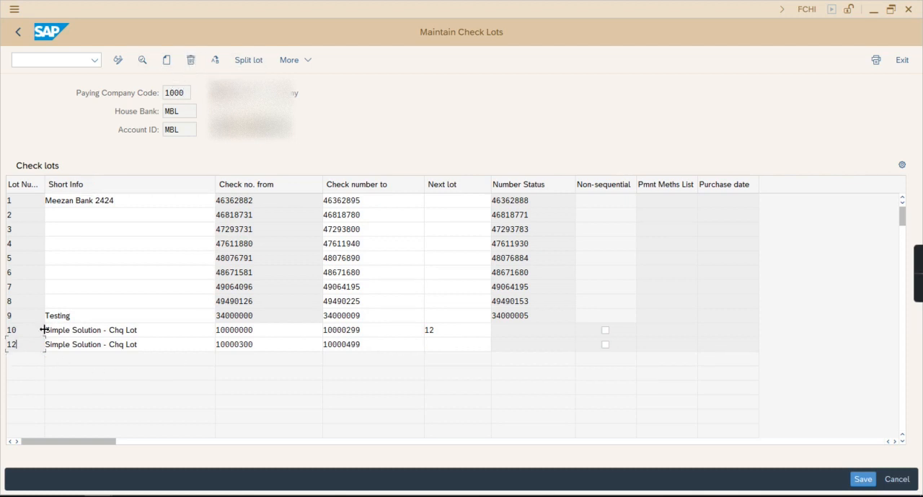
click(862, 479)
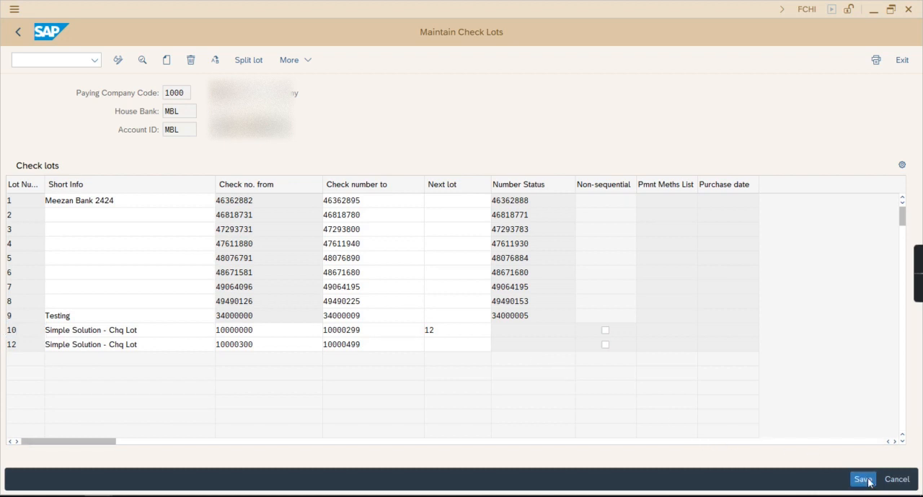
click(18, 32)
click(118, 60)
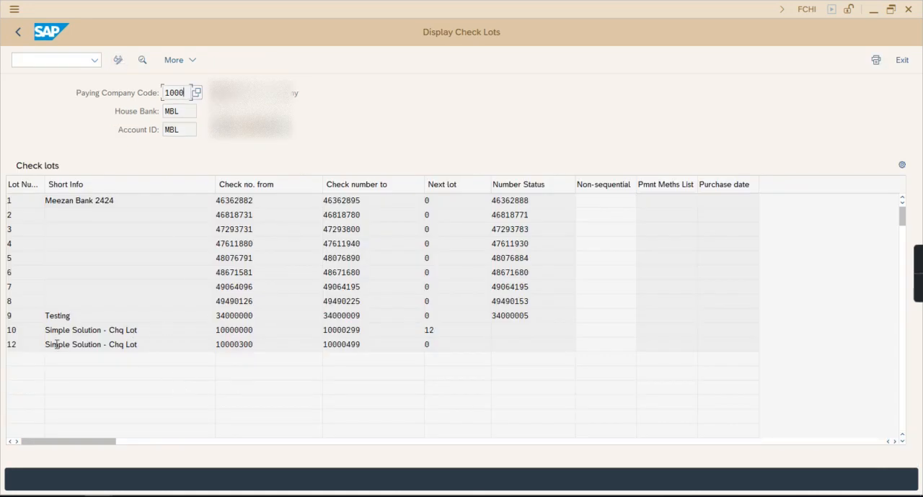
Delete check lot 12 in change mode and save the check lots
click(41, 344)
click(118, 60)
click(191, 61)
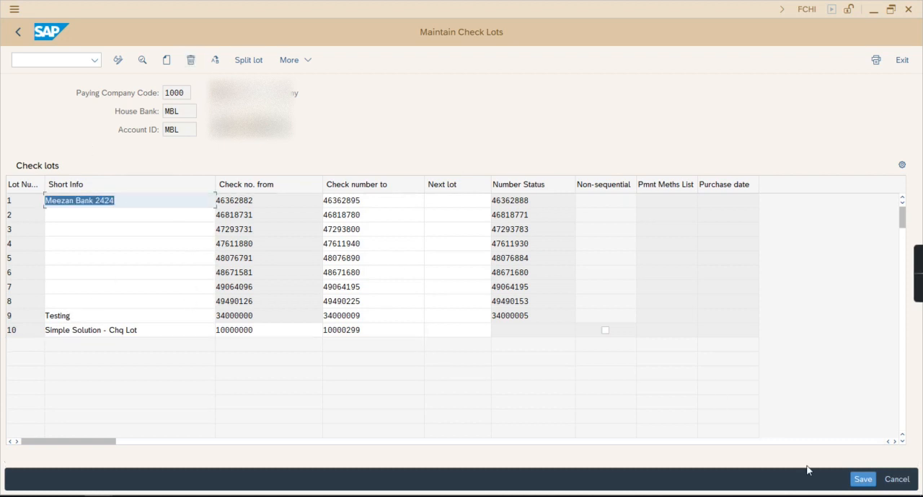
click(861, 480)
Review the check number range of lot 10, save the list again and return to the initial Check Lots screen
drag(158, 335, 6, 331)
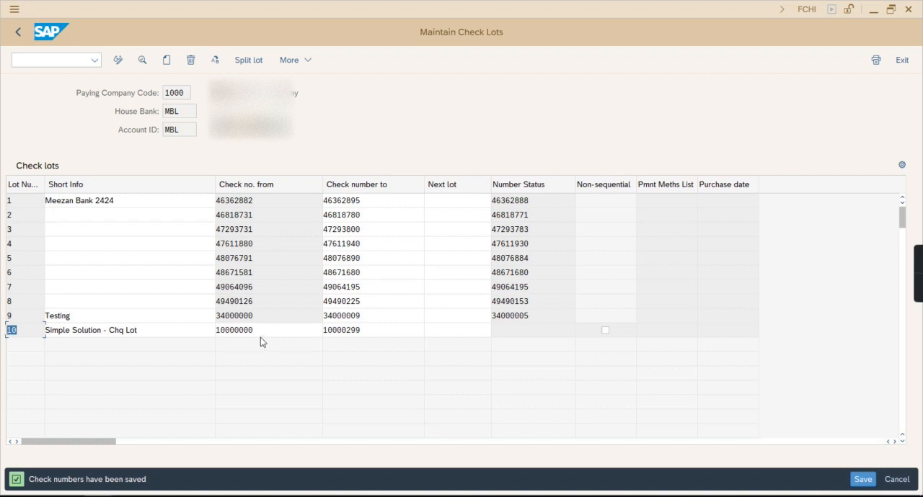
drag(260, 337, 182, 331)
double_click(357, 330)
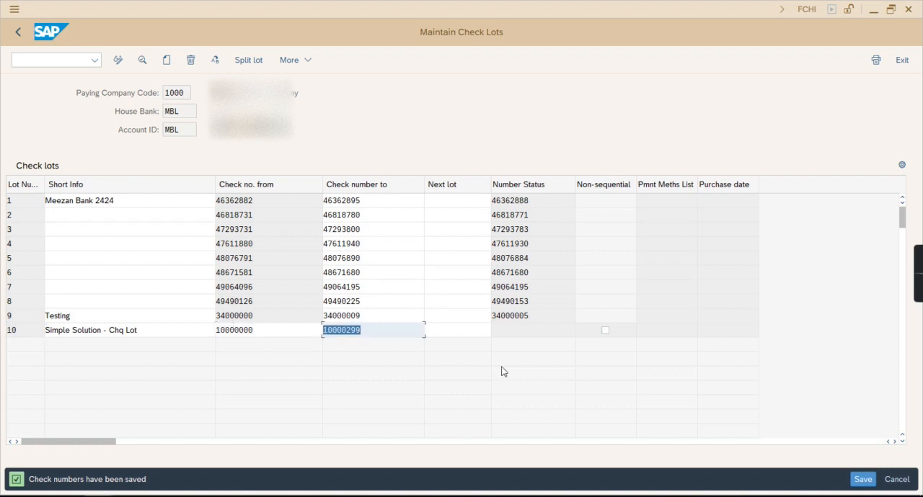
click(863, 482)
click(864, 482)
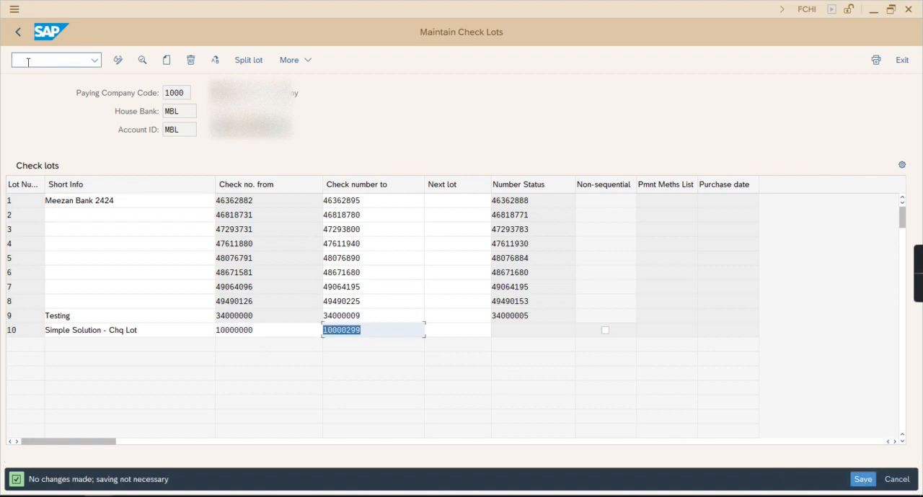
click(18, 32)
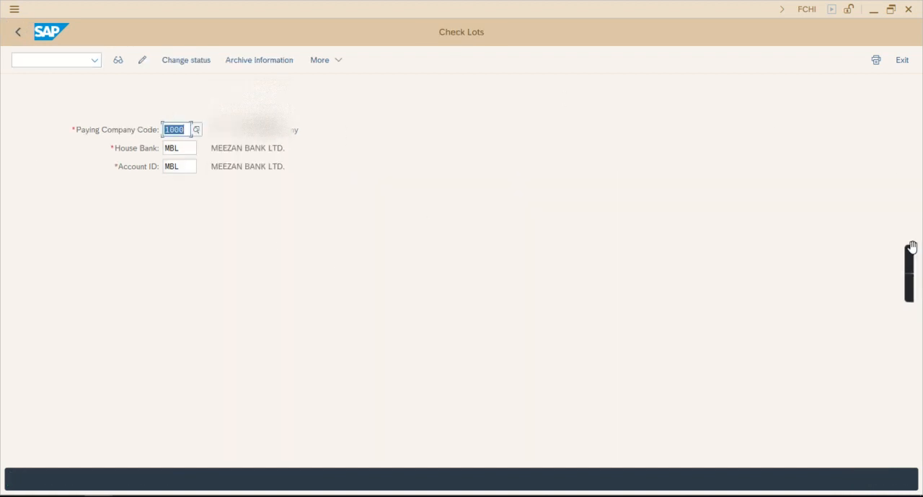